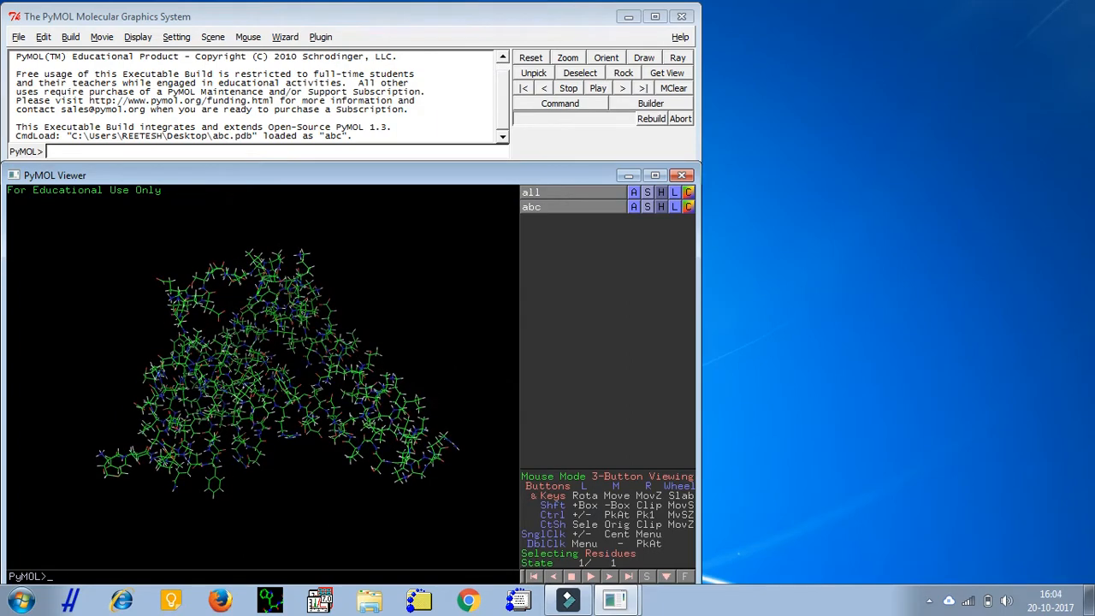
Display the amino acid sequence of abc and select the UNK ligand residue at its end.
left_click_drag(257, 174, 298, 88)
left_click(688, 489)
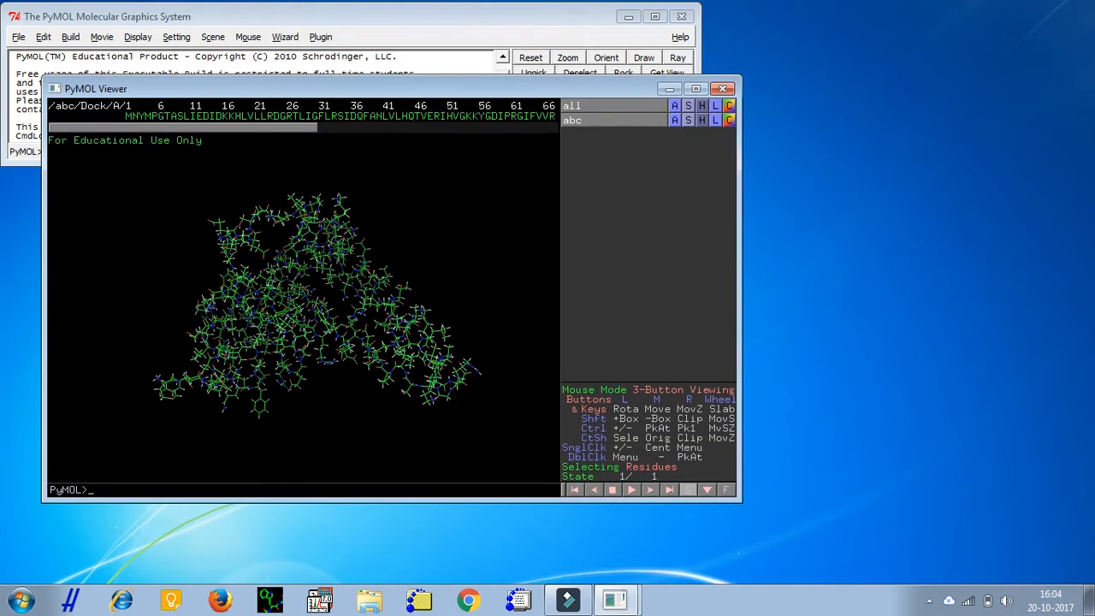
left_click_drag(128, 116, 517, 127)
left_click(275, 135)
left_click(544, 115)
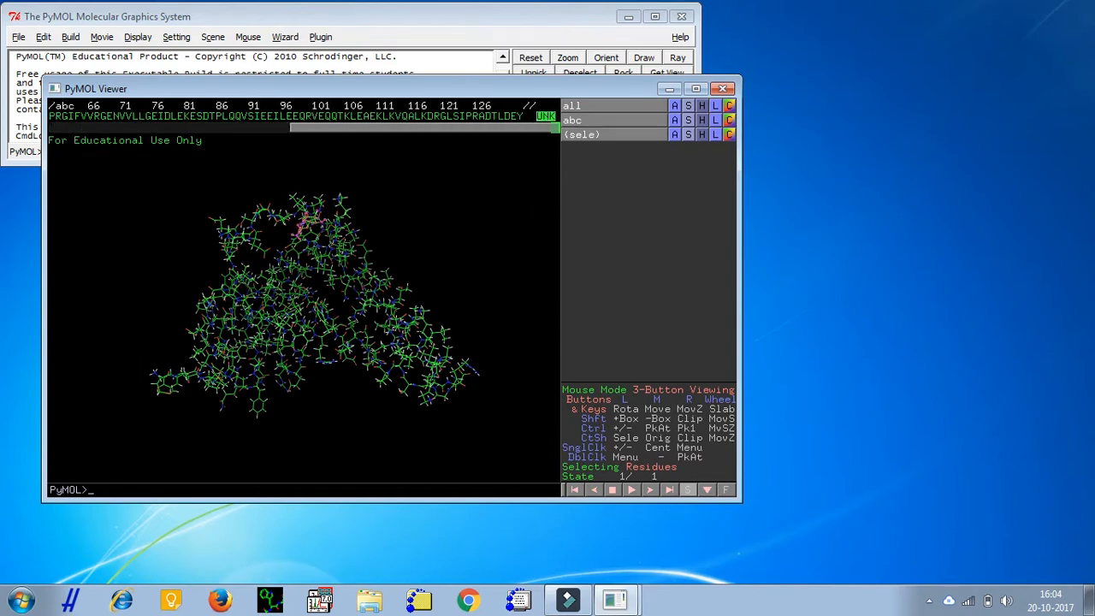
Maximize the viewer window and apply the ball and stick preset to the selected ligand.
left_click_drag(368, 317, 287, 292)
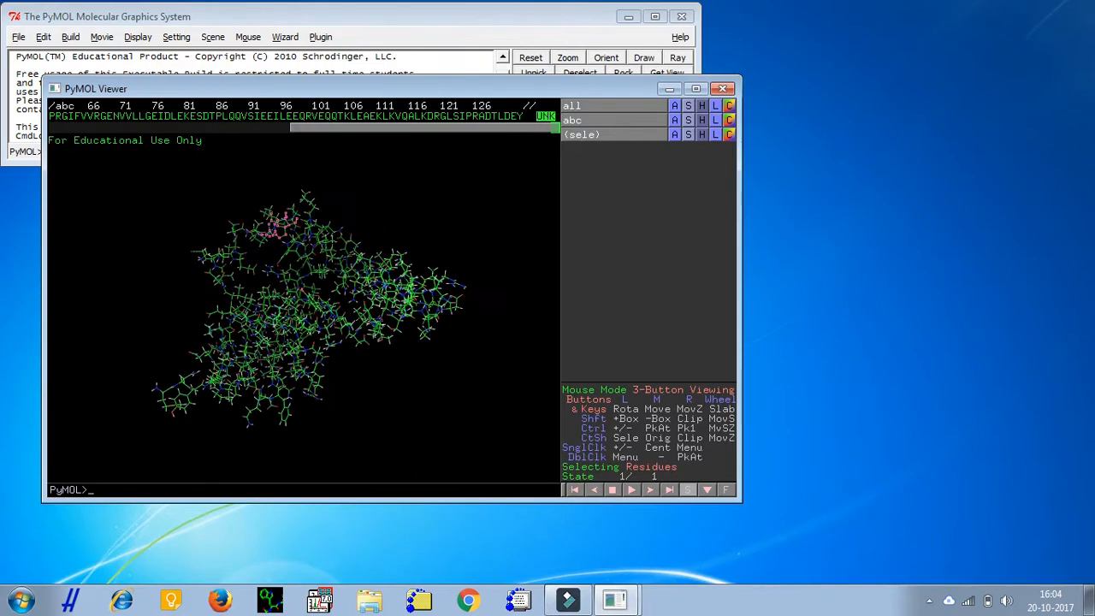
left_click(695, 88)
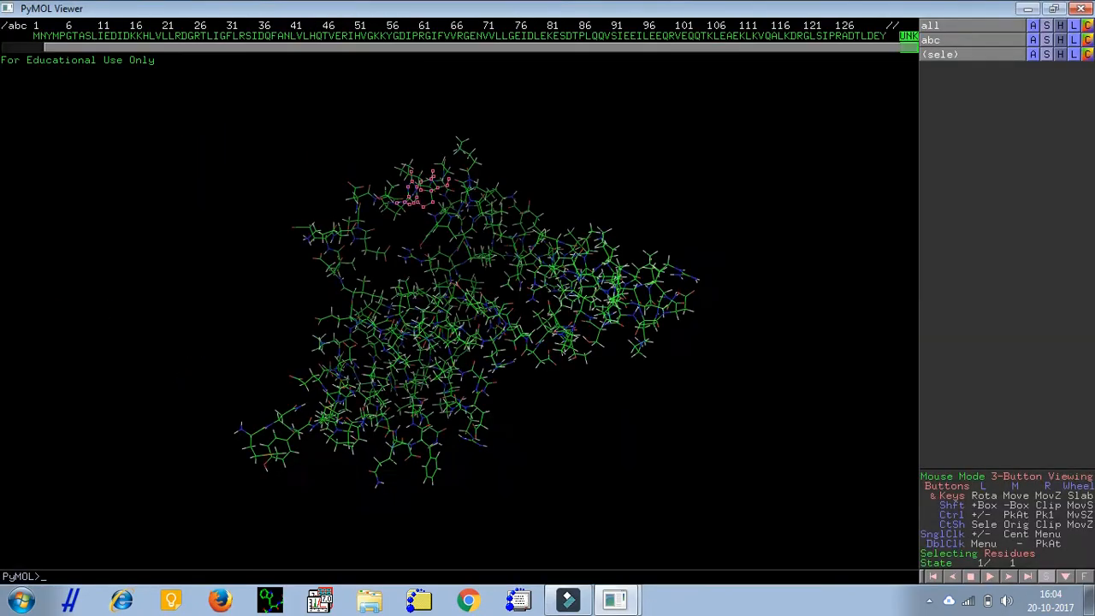
left_click_drag(479, 282, 497, 347)
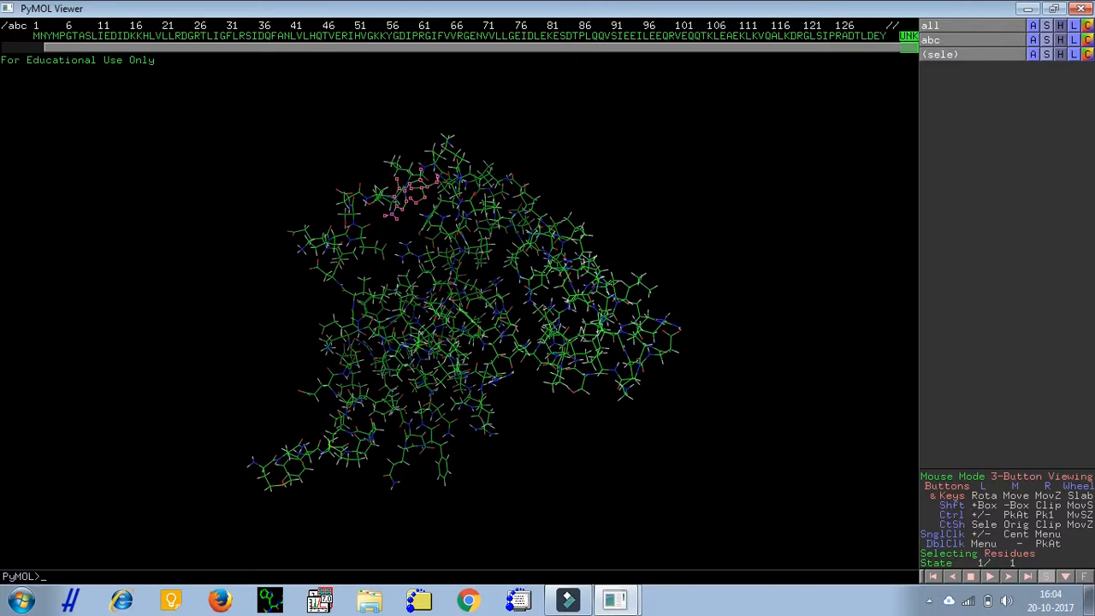
left_click_drag(497, 342, 510, 345)
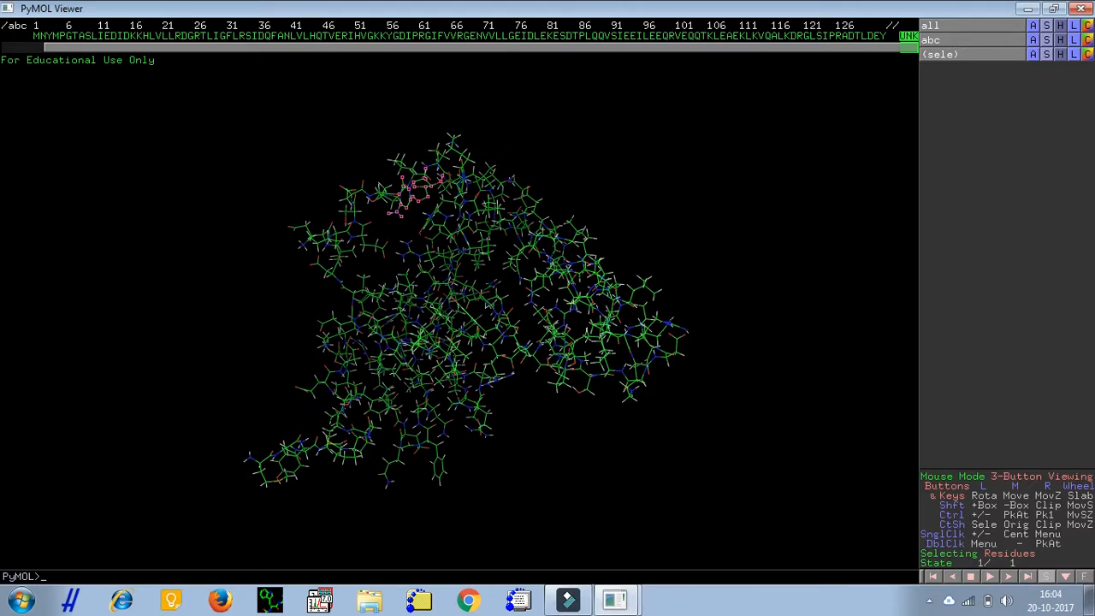
left_click(1032, 54)
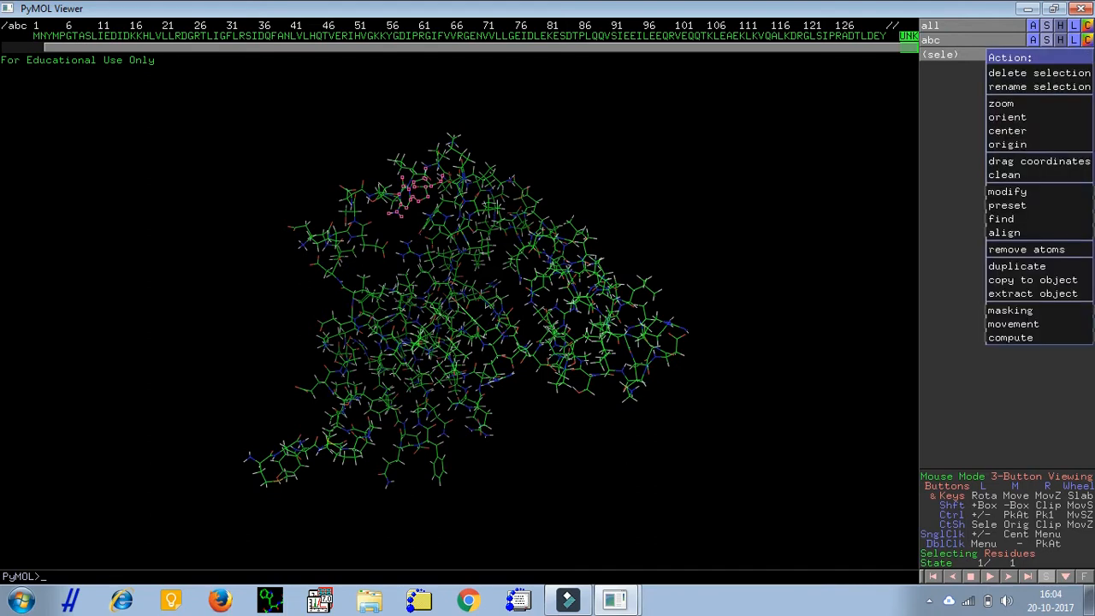
mouse_move(1007, 206)
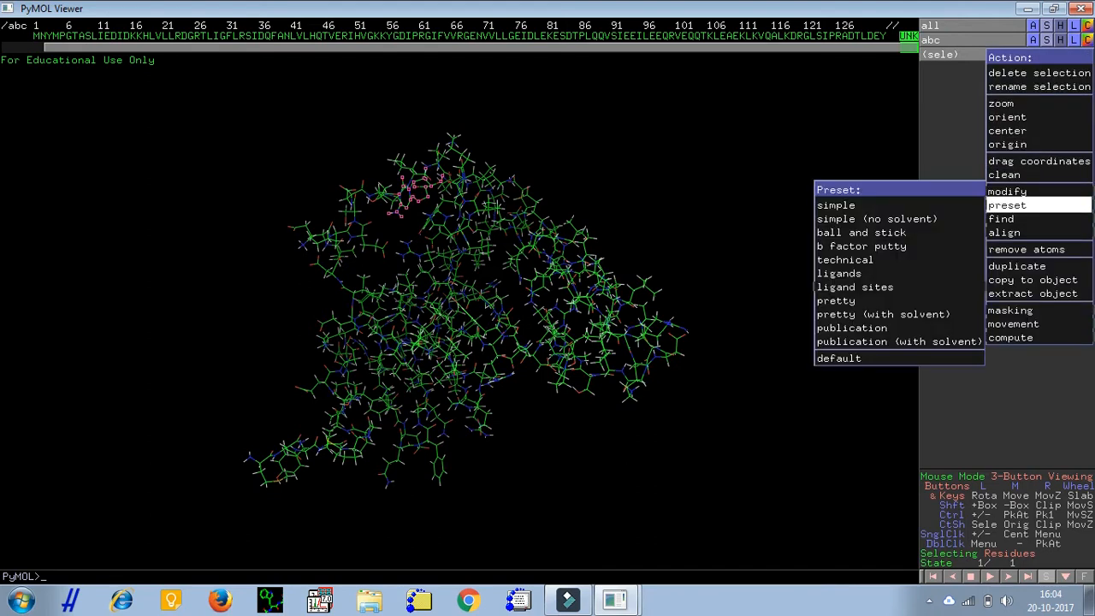
left_click(861, 232)
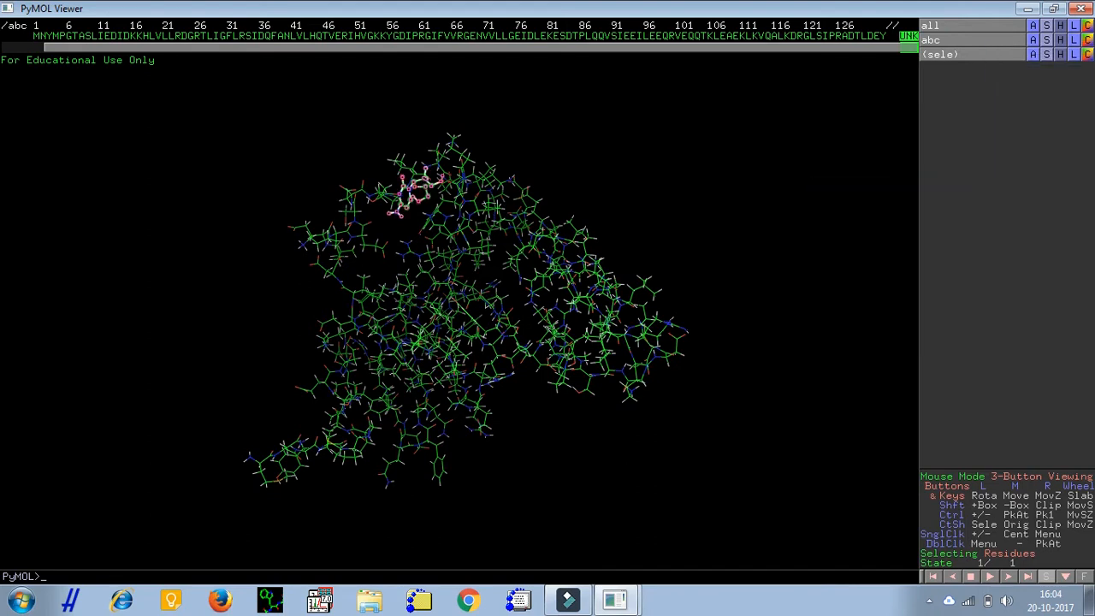
mouse_move(530, 334)
left_mouse_down()
mouse_move(504, 329)
mouse_move(551, 342)
mouse_move(540, 340)
left_mouse_up()
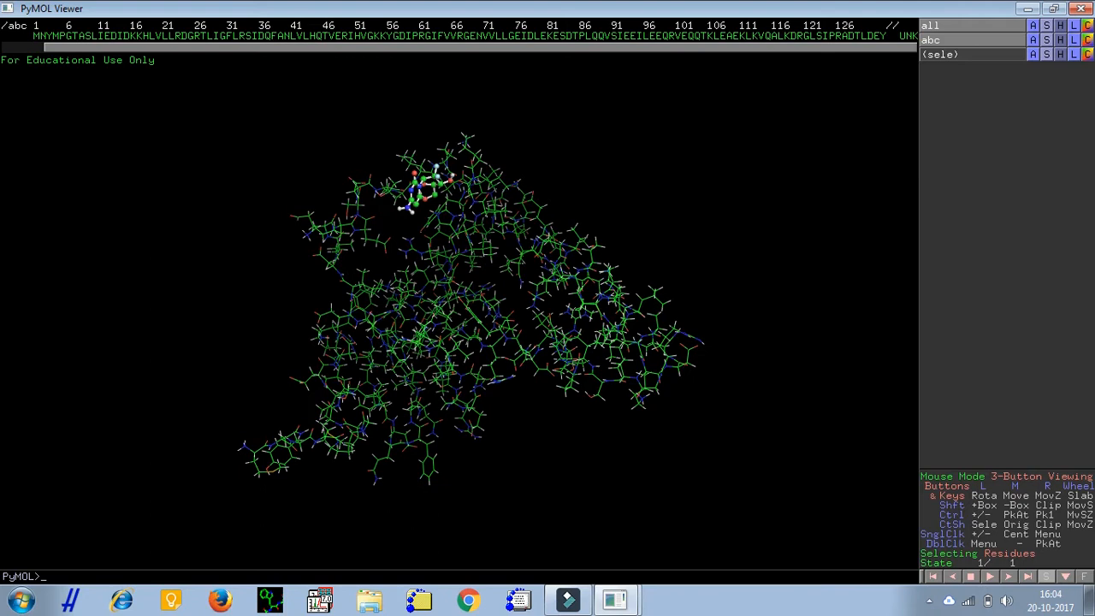
Add the residues surrounding the ligand to the selection, zoom in on it, and turn off the selection markers.
left_click(950, 55)
left_click(393, 188)
left_click(448, 160)
left_click(457, 230)
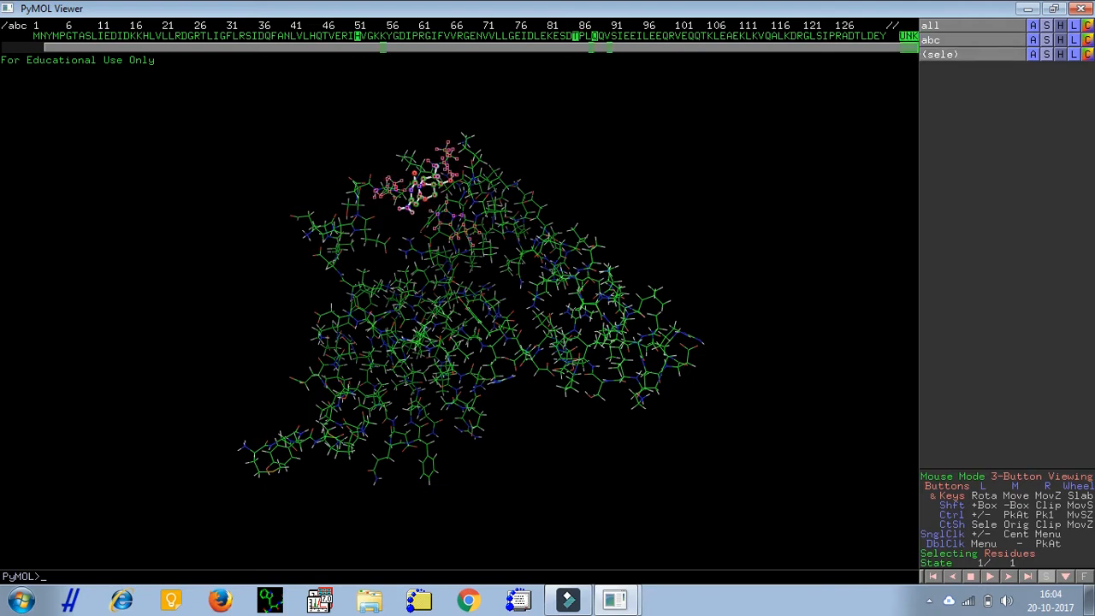
left_click(475, 180)
left_click(1033, 54)
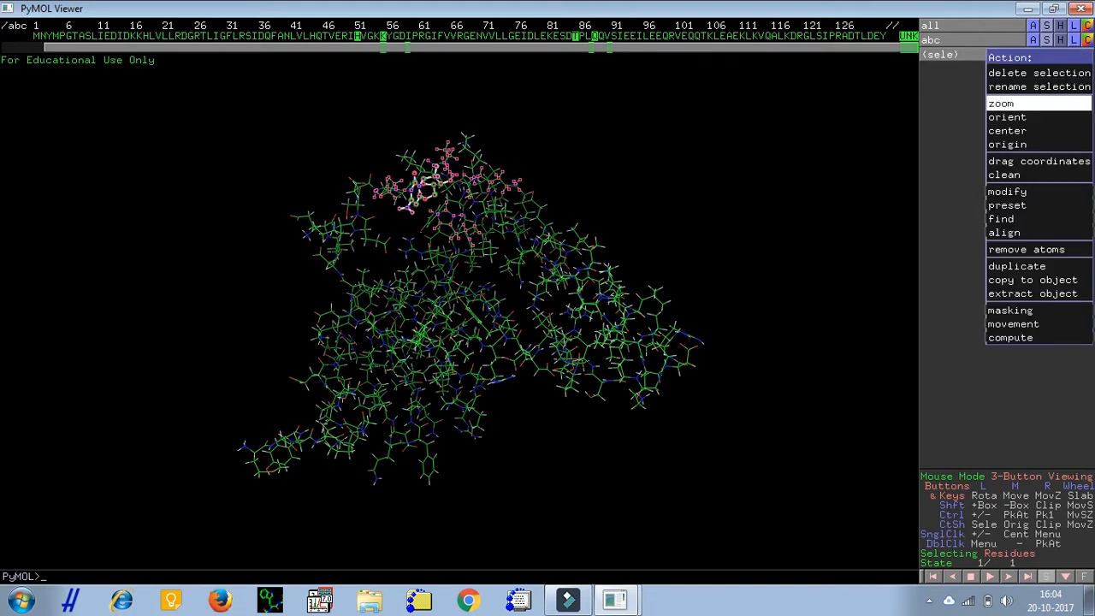
left_click(1001, 103)
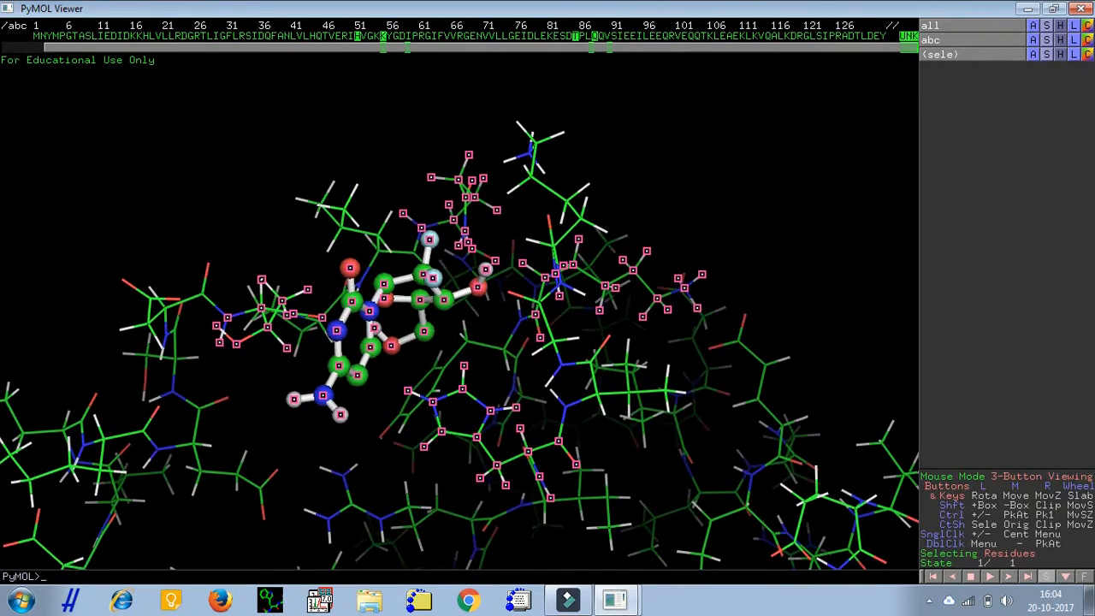
left_click(939, 54)
Select only the ball-and-stick ligand and find its polar contacts to other atoms in the object.
left_click_drag(479, 342, 458, 376)
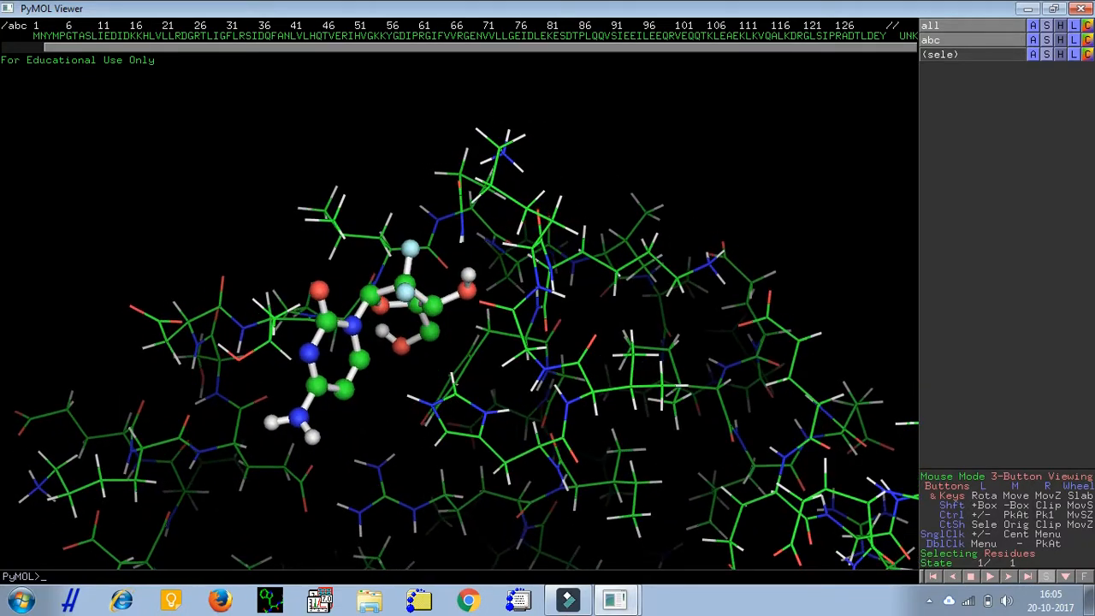
left_click(405, 291)
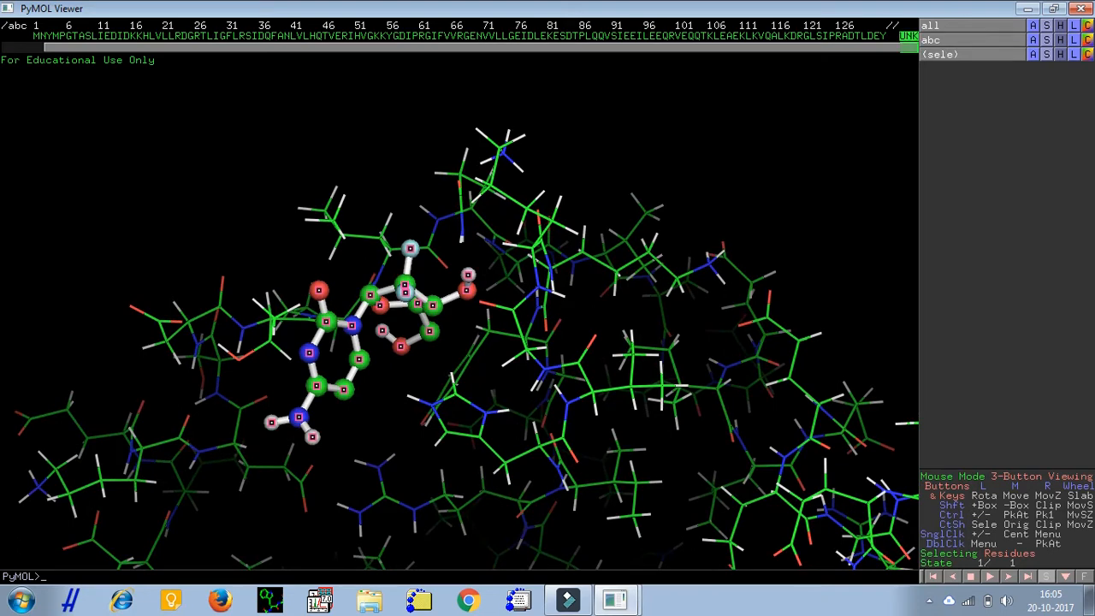
left_click(1032, 54)
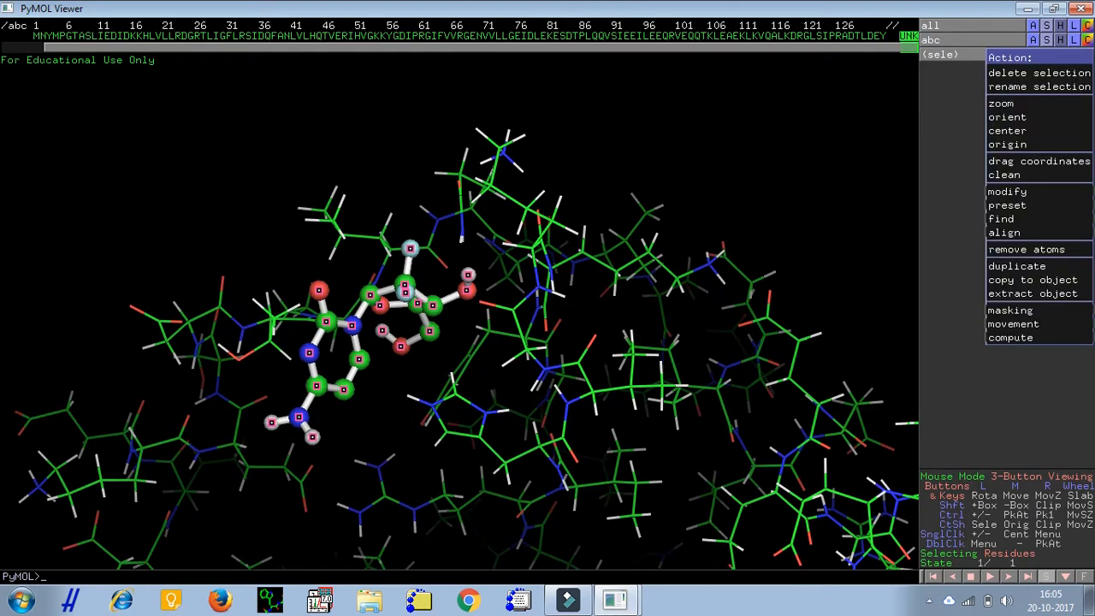
mouse_move(1018, 219)
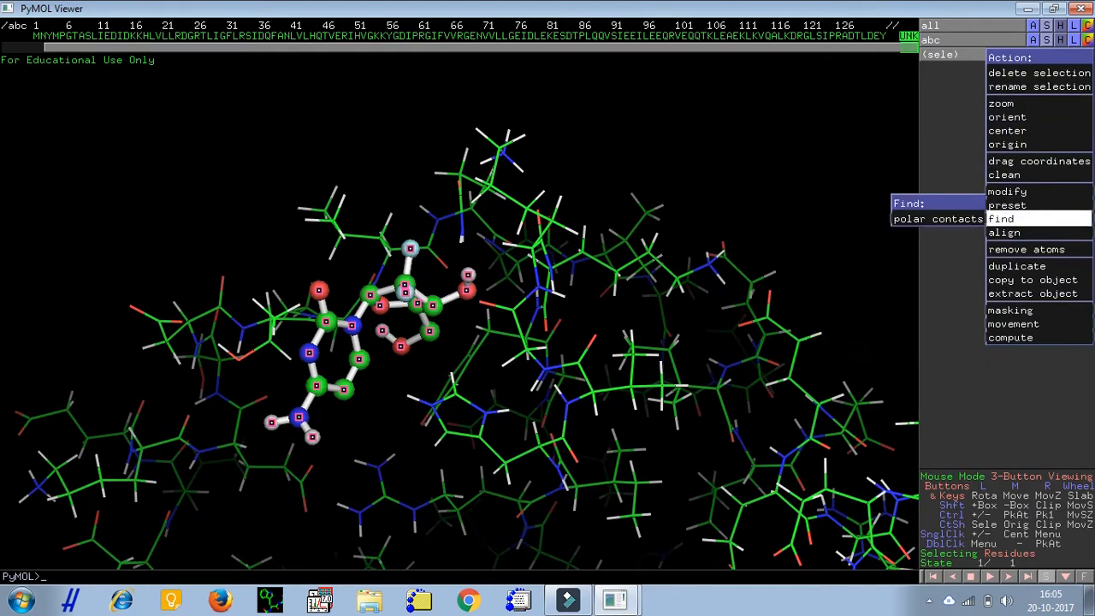
mouse_move(938, 219)
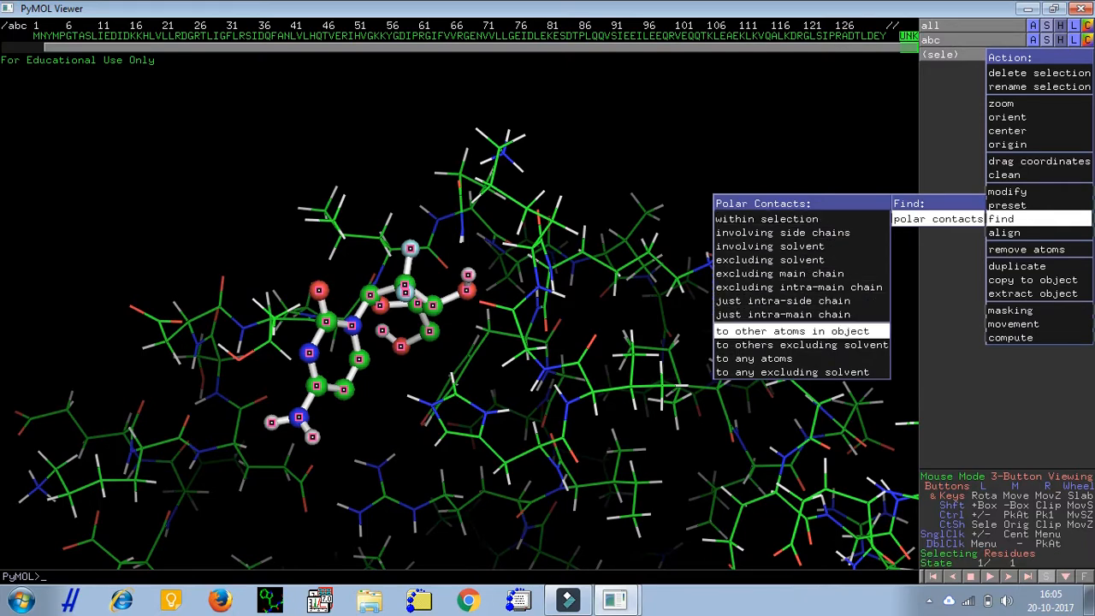
left_click(791, 331)
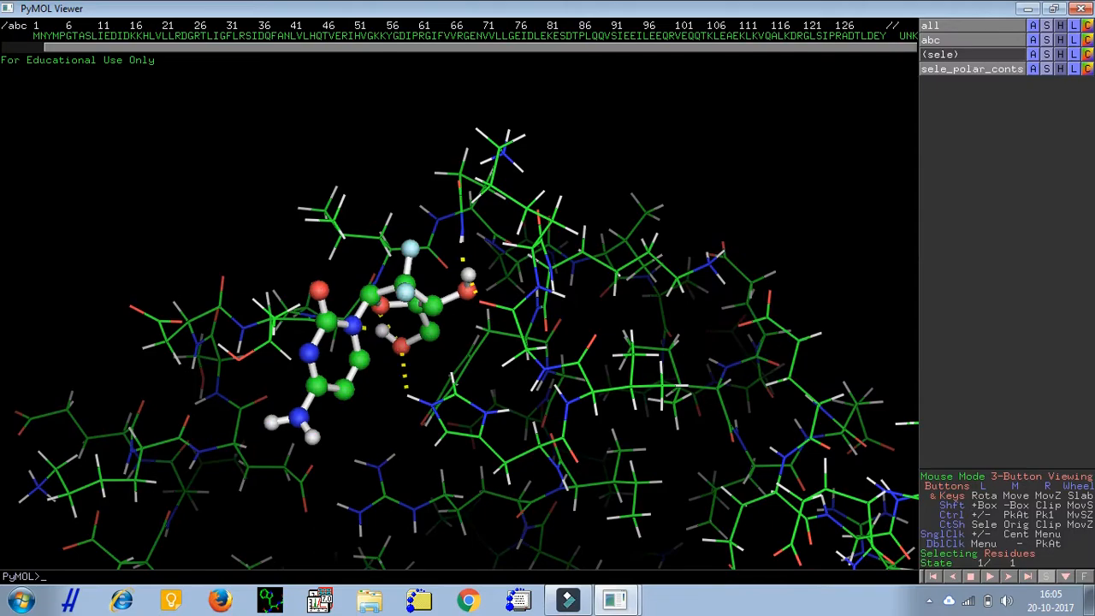
Select the H, G, T, L and Q residues joined to the ligand by yellow dashed contacts, plus the ligand itself.
left_click_drag(479, 350, 491, 389)
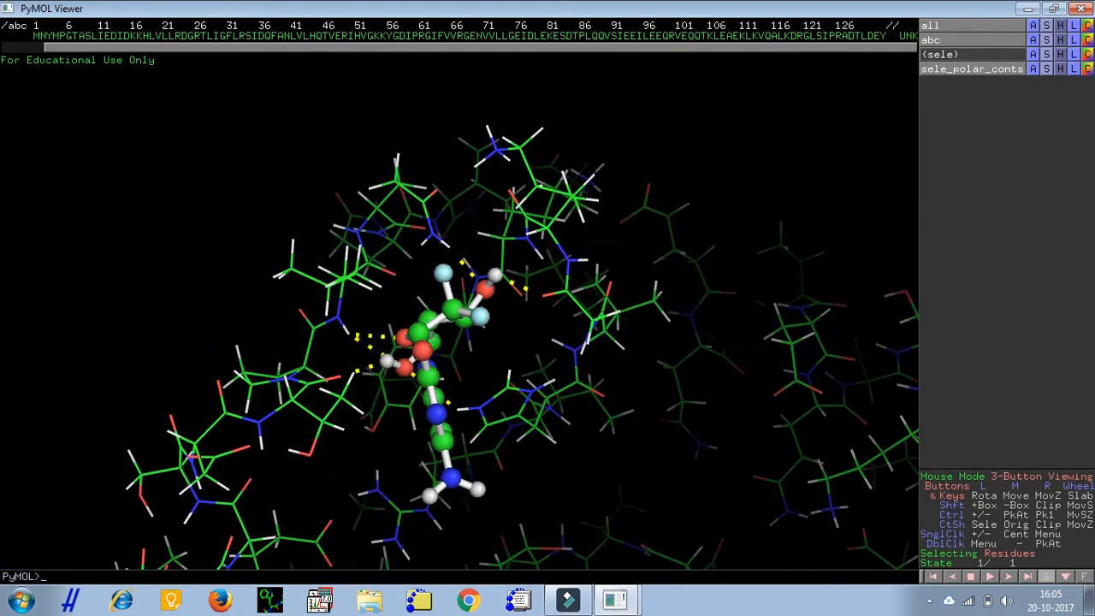
left_click(423, 202)
left_click_drag(424, 201, 363, 161)
left_click(573, 304)
left_click_drag(573, 304, 658, 305)
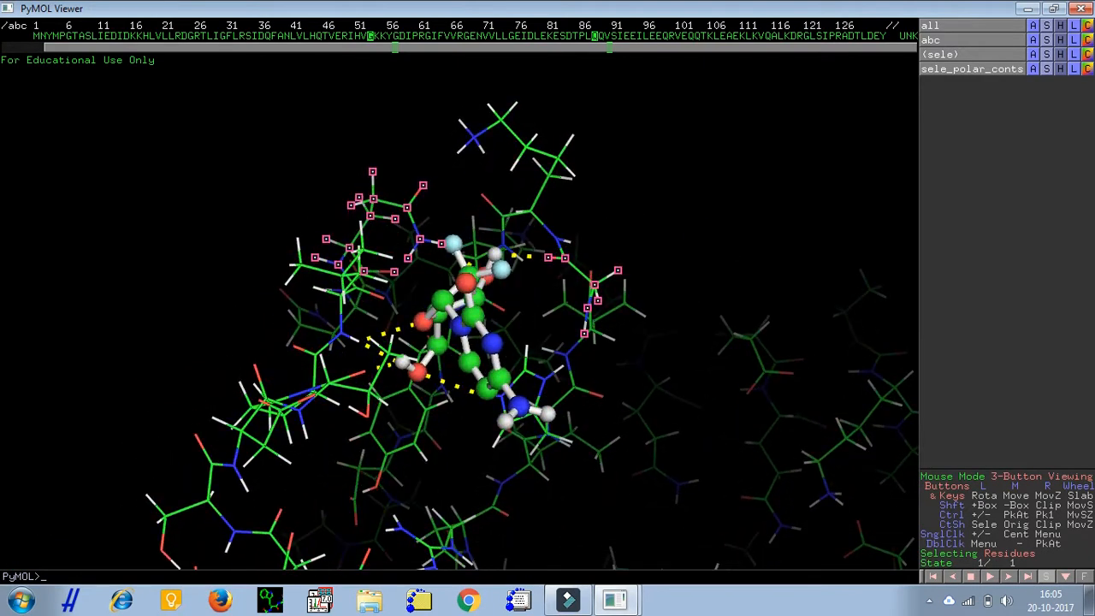
left_click(342, 277)
mouse_move(342, 277)
left_mouse_down()
mouse_move(278, 270)
mouse_move(245, 229)
mouse_move(249, 217)
mouse_move(299, 221)
mouse_move(323, 270)
left_mouse_up()
left_click(321, 388)
left_click_drag(322, 388, 319, 301)
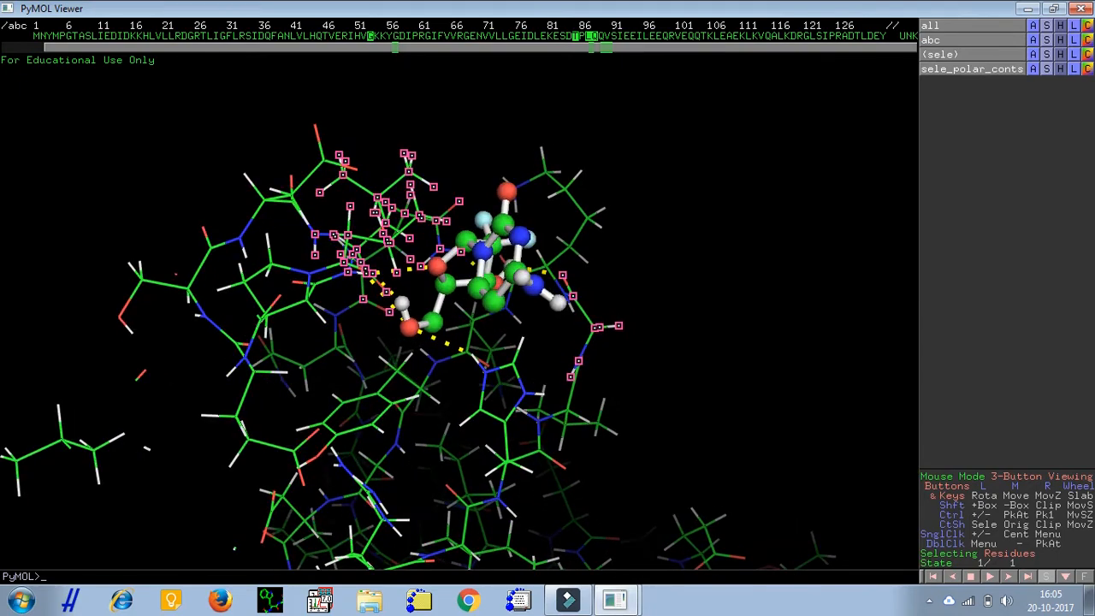
left_click(506, 421)
left_click_drag(506, 421, 547, 484)
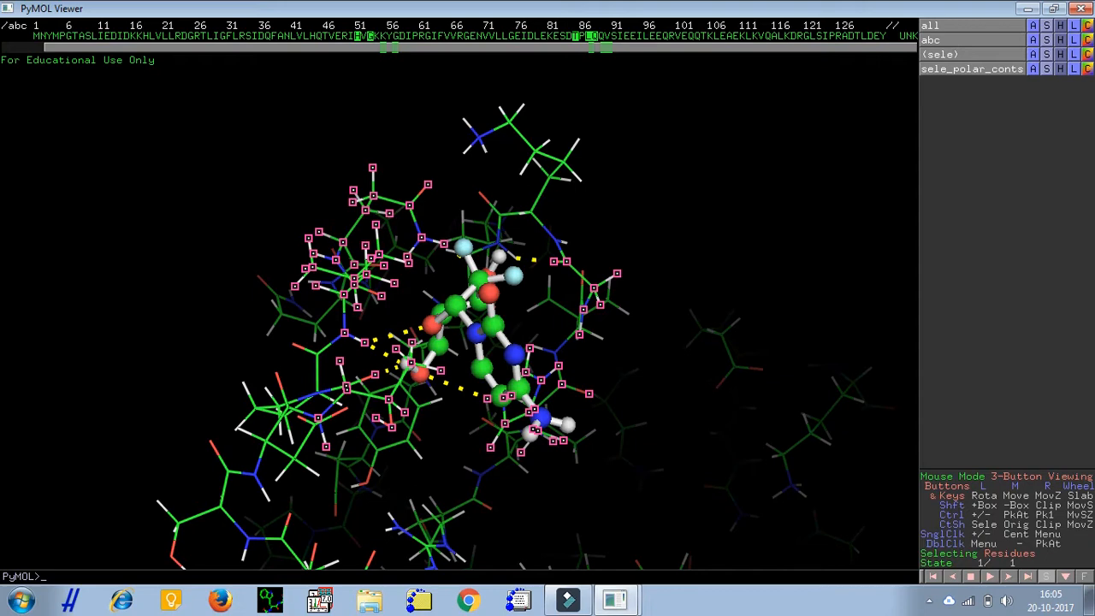
left_click(482, 368)
left_click_drag(482, 368, 390, 380)
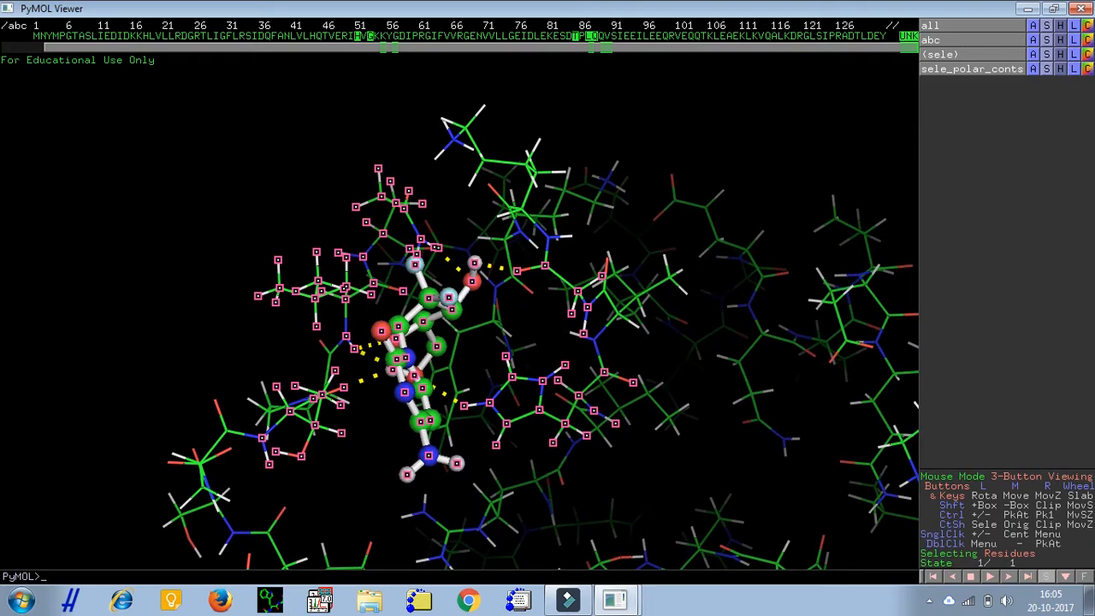
Copy the selected residues and ligand to a new object and hide the abc object.
left_click(1032, 53)
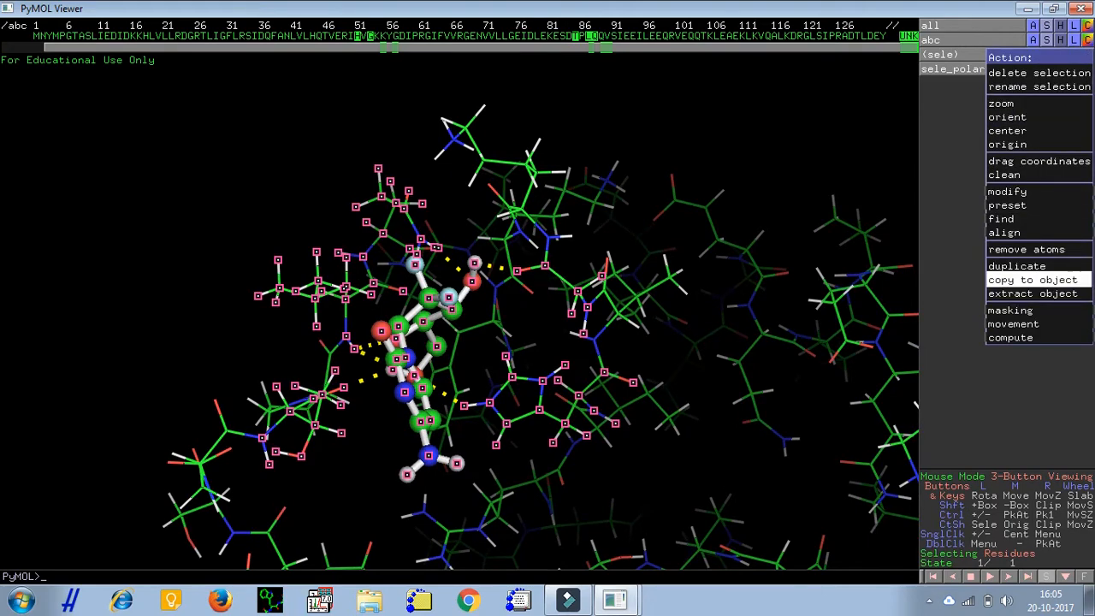
left_click(1032, 280)
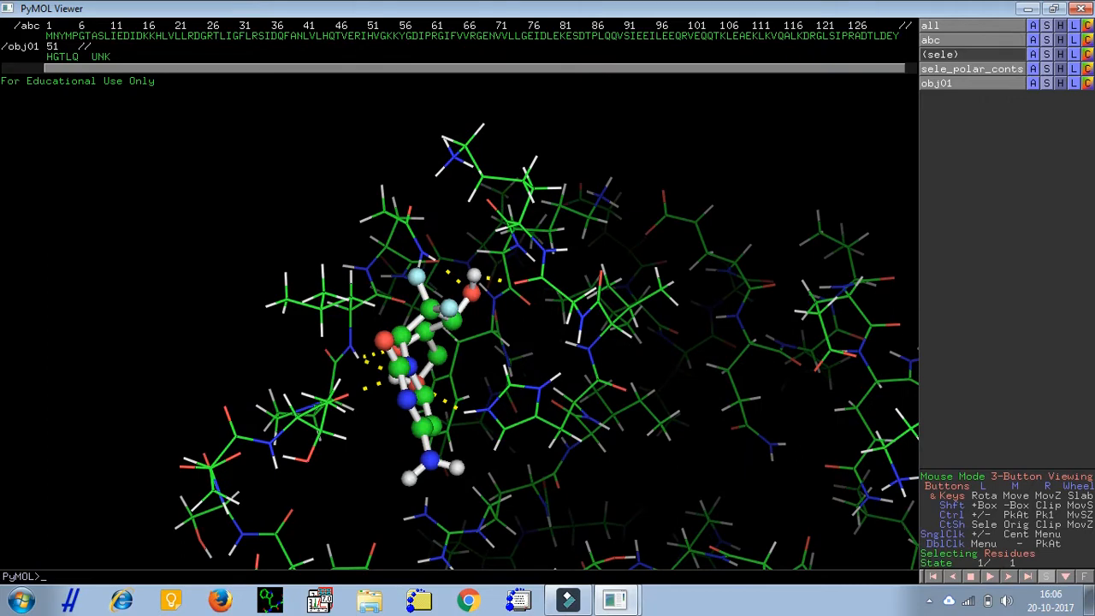
left_click(956, 40)
left_click_drag(513, 342, 529, 383)
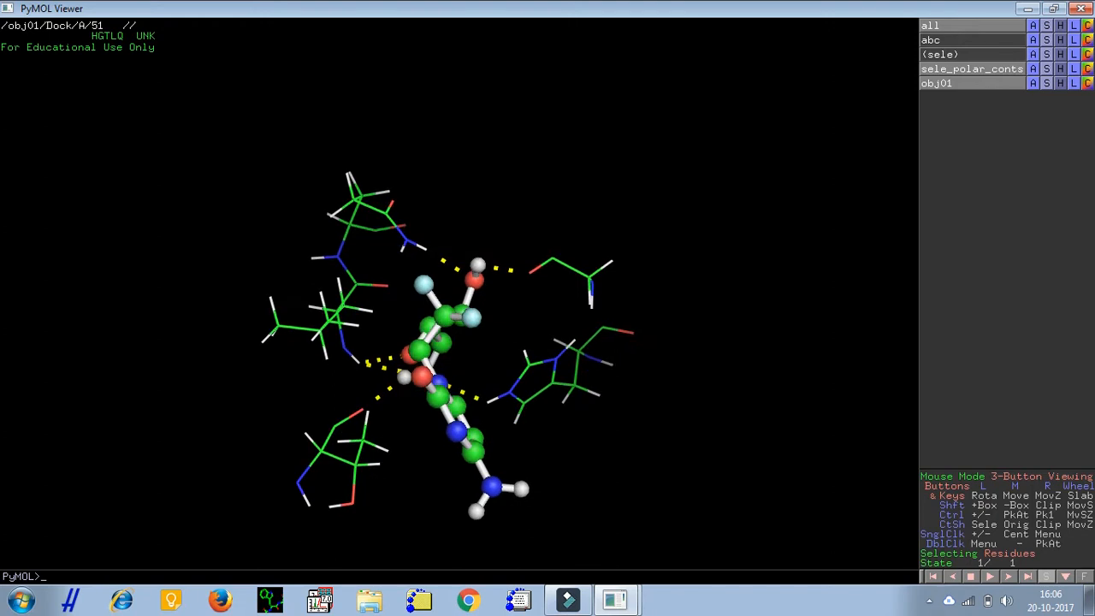
Select the five contact residues around the ligand, hide everything for them, show them as sticks, and turn off the selection markers.
left_click(585, 274)
left_click(385, 214)
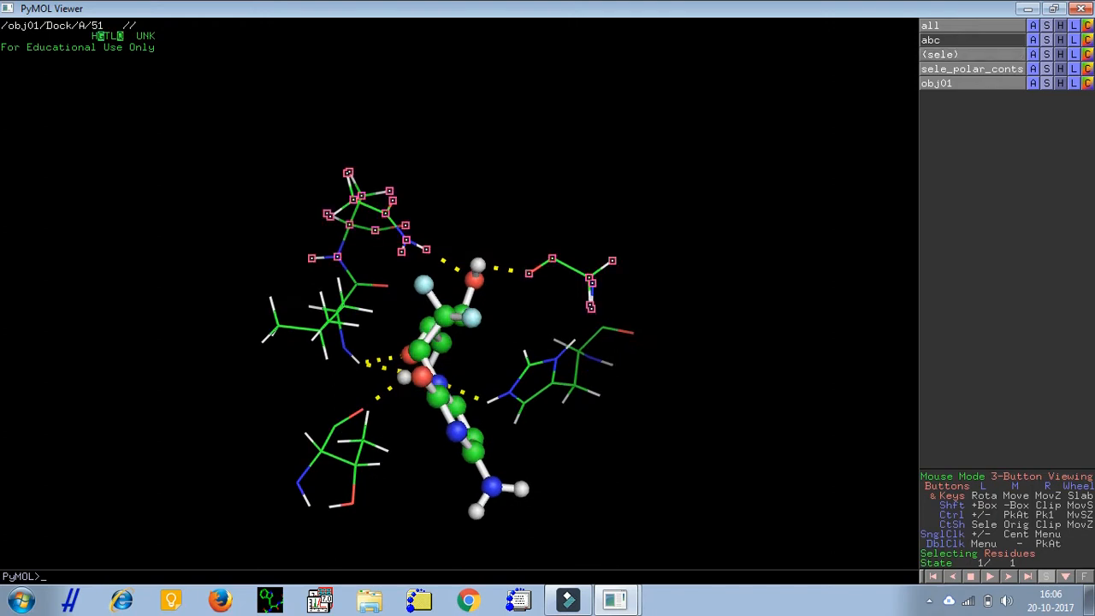
left_click(327, 322)
left_click(346, 460)
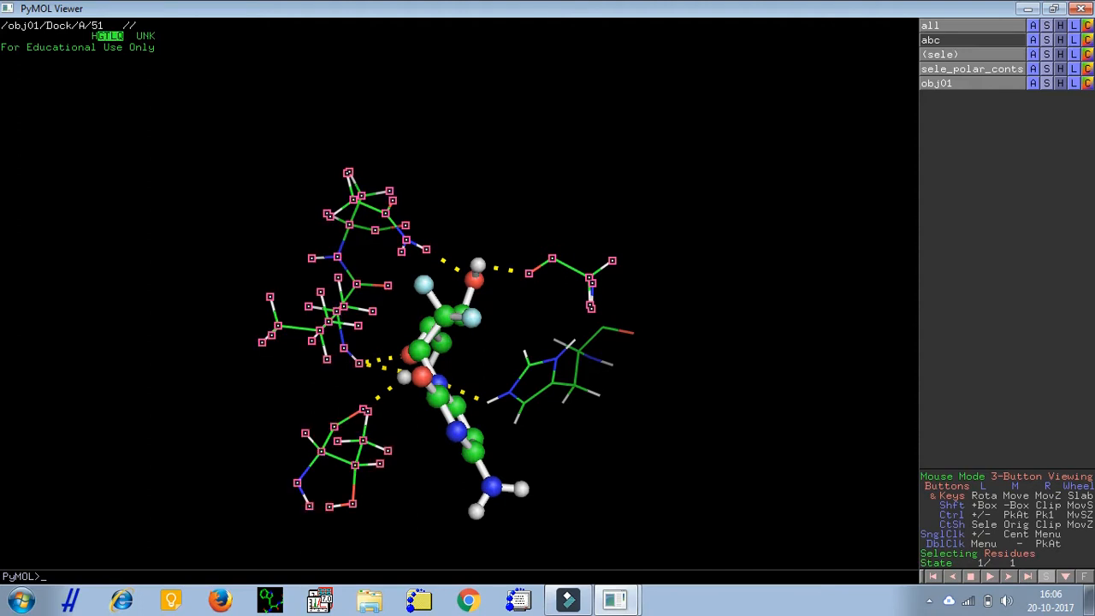
left_click(553, 381)
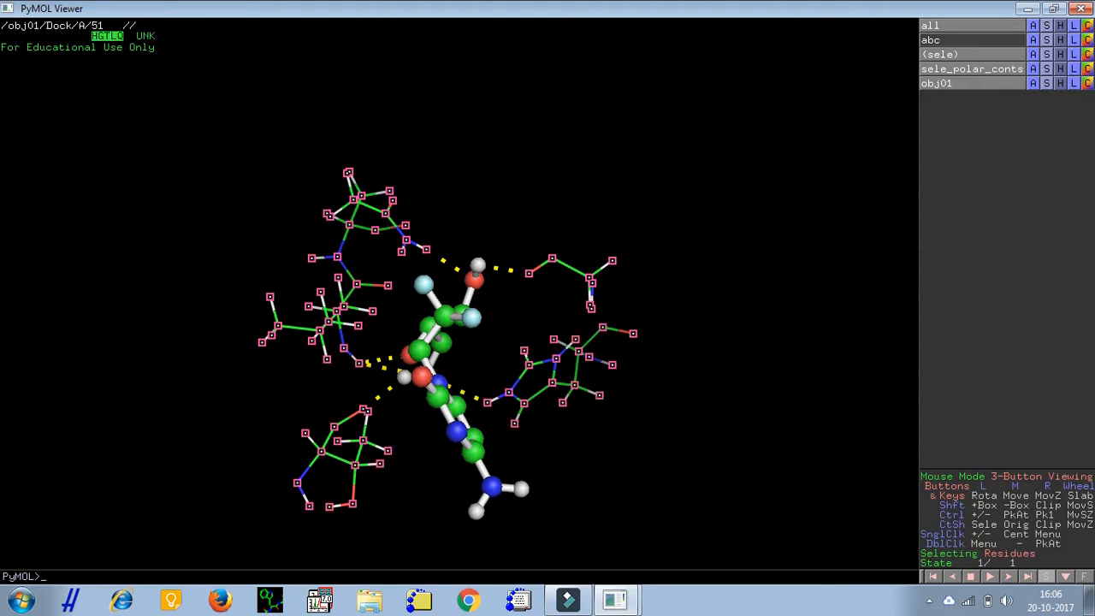
left_click(1060, 54)
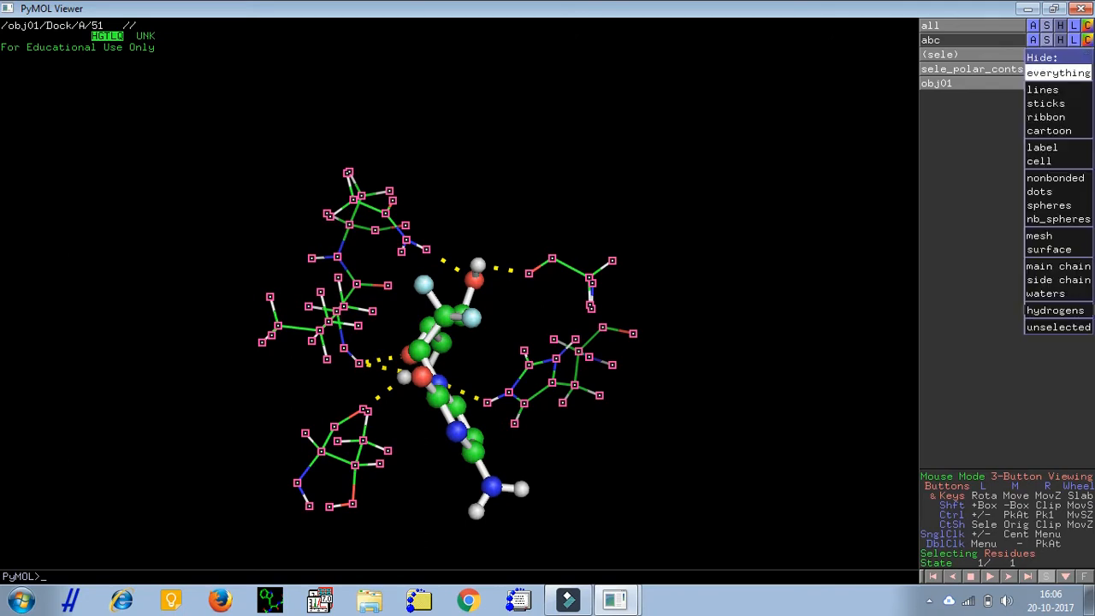
left_click(1056, 72)
left_click(1046, 54)
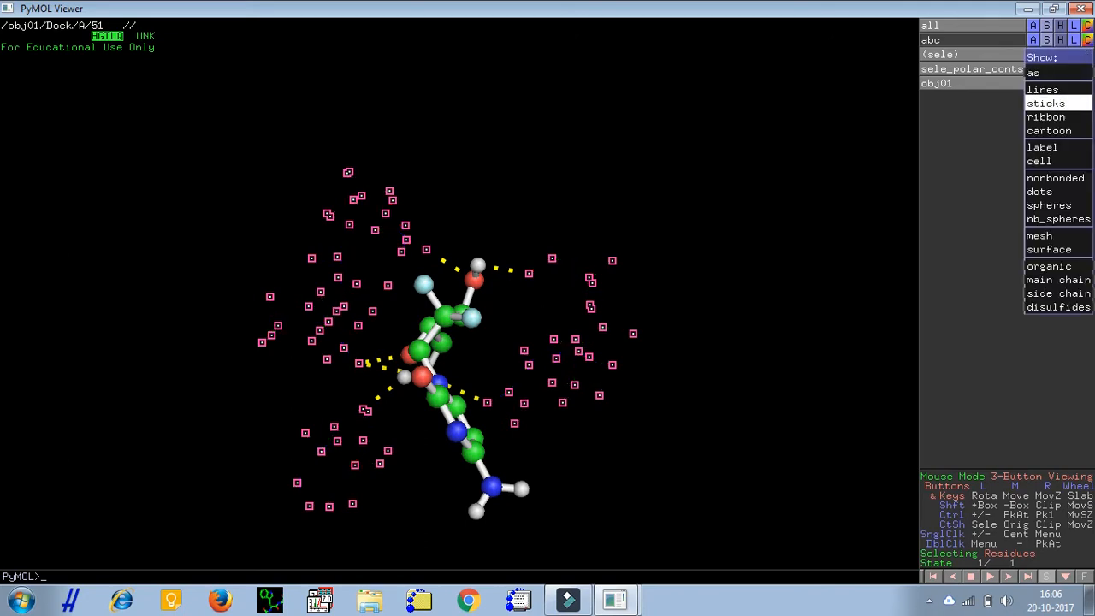
left_click(1045, 103)
left_click(940, 54)
left_click_drag(514, 334, 676, 340)
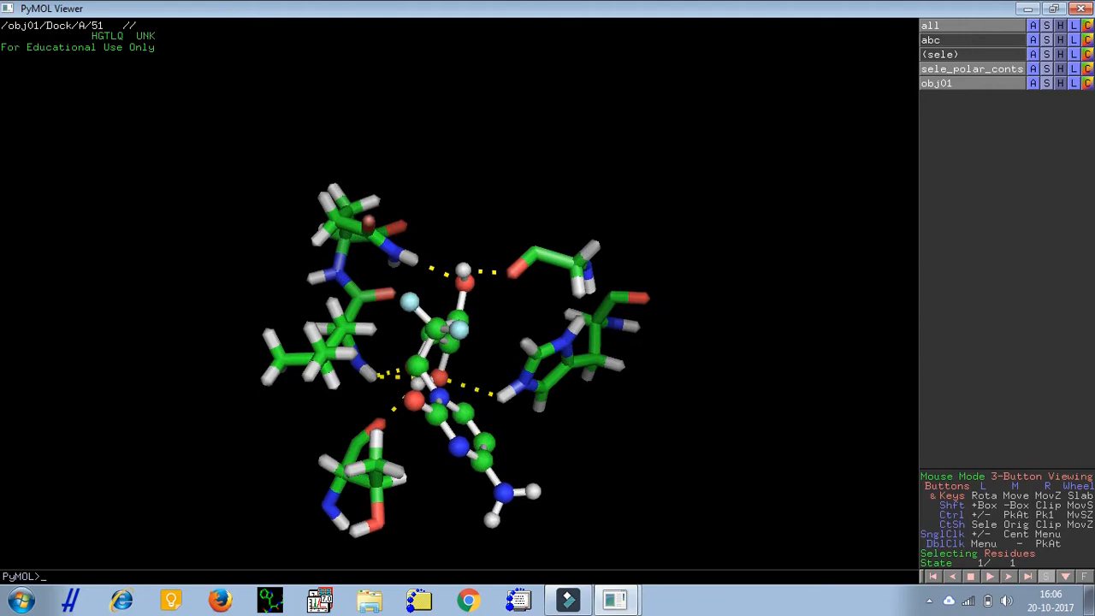
mouse_move(676, 339)
left_mouse_down()
mouse_move(675, 302)
mouse_move(673, 327)
left_mouse_up()
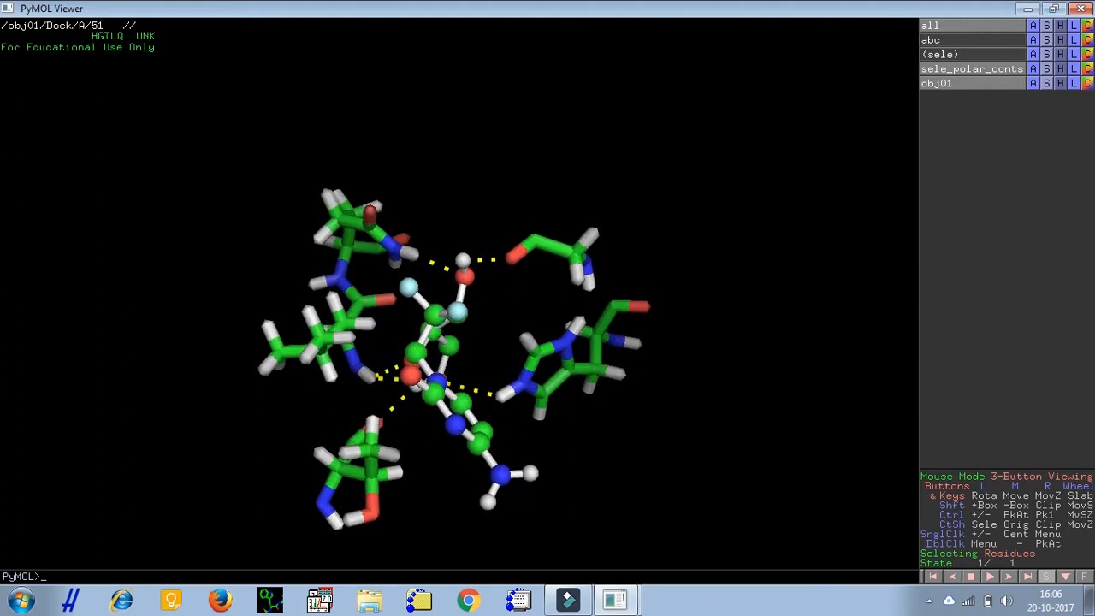
mouse_move(633, 329)
left_mouse_down()
mouse_move(598, 328)
mouse_move(648, 336)
left_mouse_up()
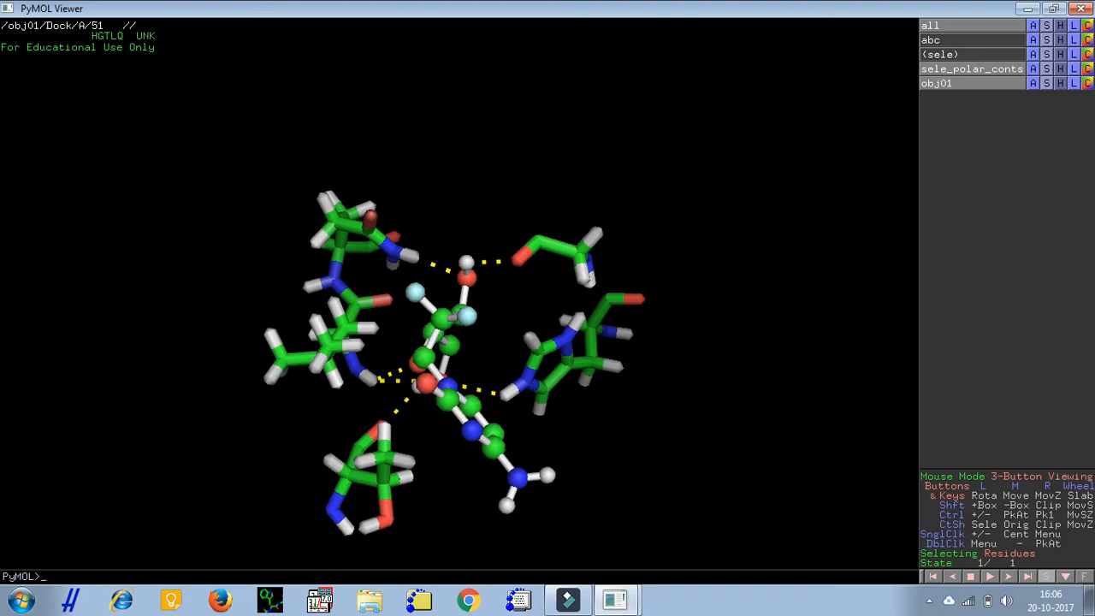
Change the viewer background to white and rotate the complex for a clear view of the ligand contacts.
left_click(1054, 8)
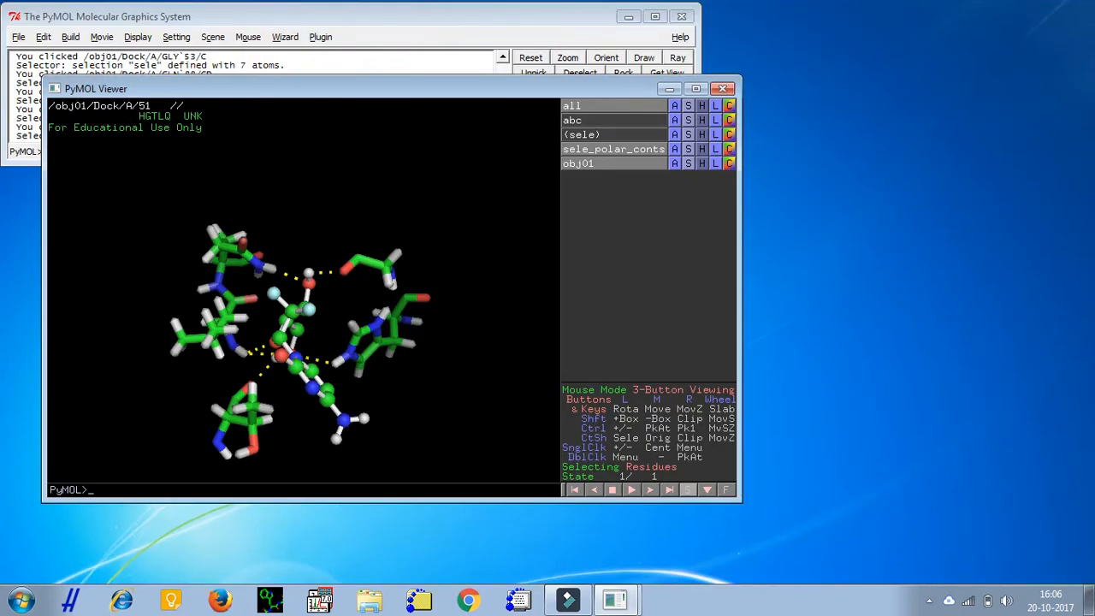
left_click(137, 36)
mouse_move(171, 168)
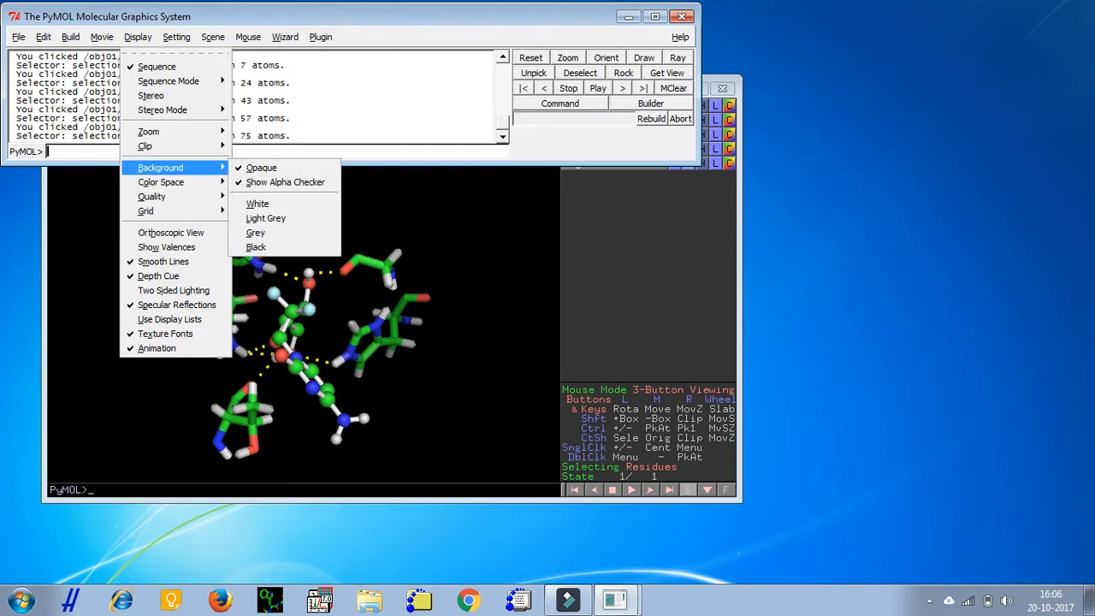
left_click(257, 204)
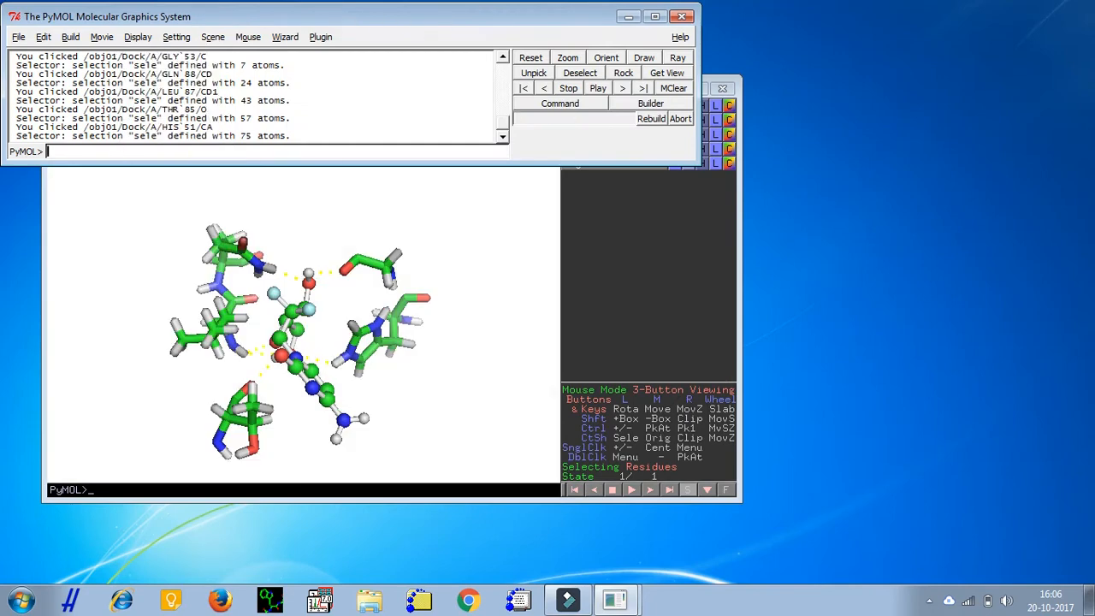
left_click(496, 212)
left_click(696, 89)
left_click_drag(599, 273, 633, 278)
scroll(461, 293, "up", 5)
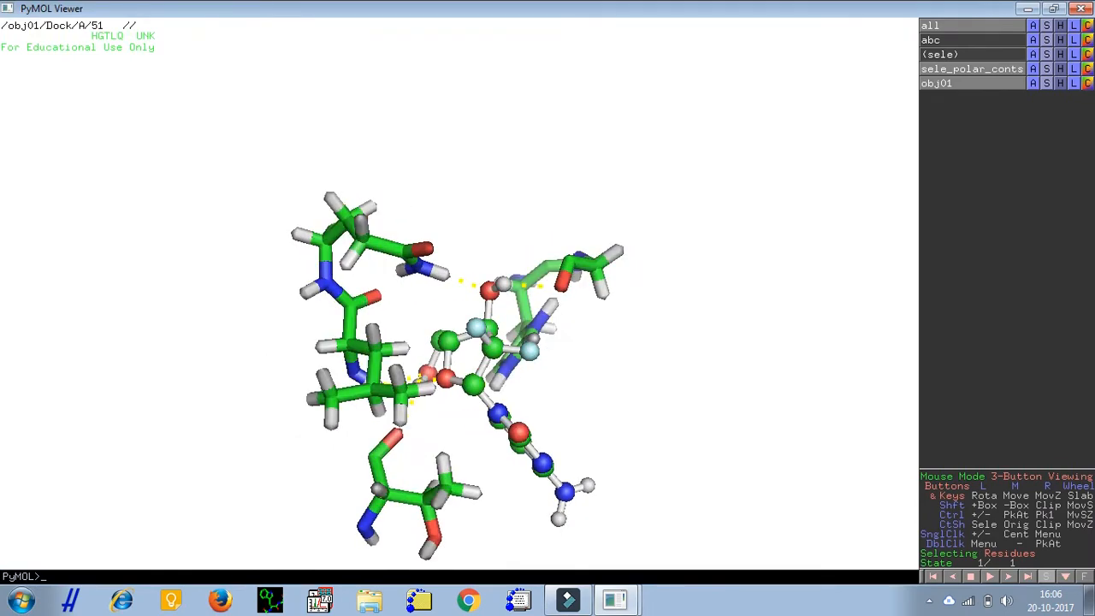
left_click_drag(462, 293, 432, 313)
Start the Measurement wizard and measure the distance between the glutamine side-chain amide hydrogen and the contacting ligand hydroxyl oxygen.
left_click(1054, 9)
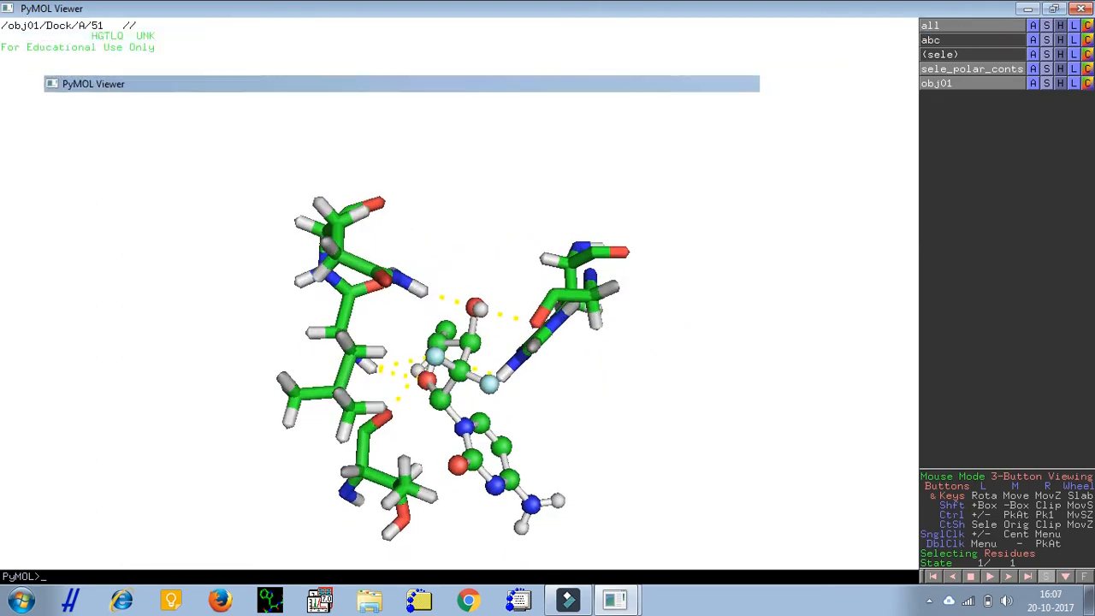
left_click(285, 37)
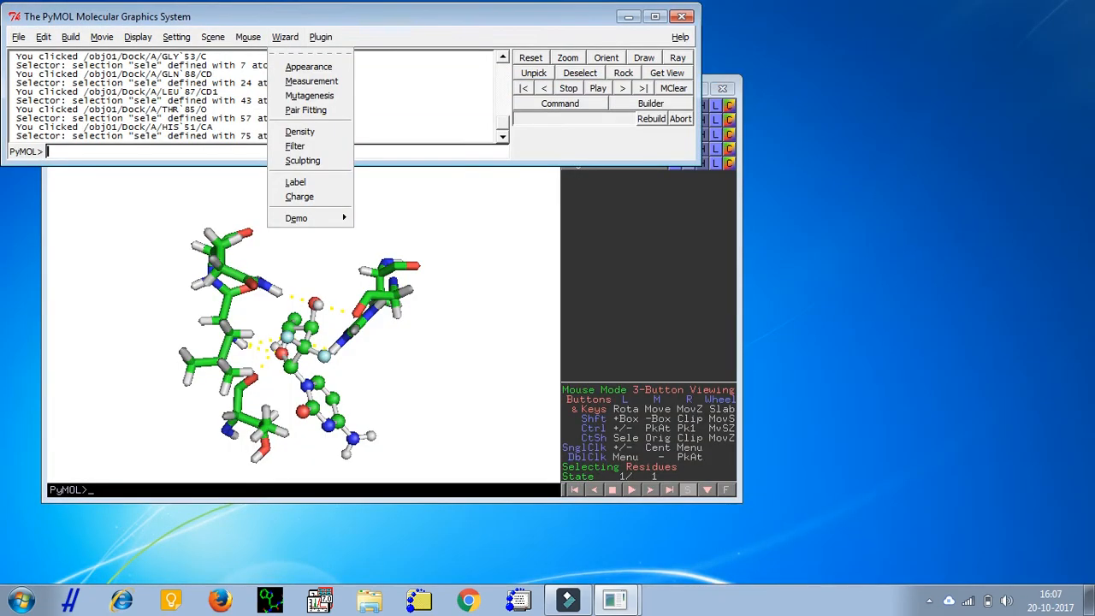
left_click(295, 81)
left_click(513, 214)
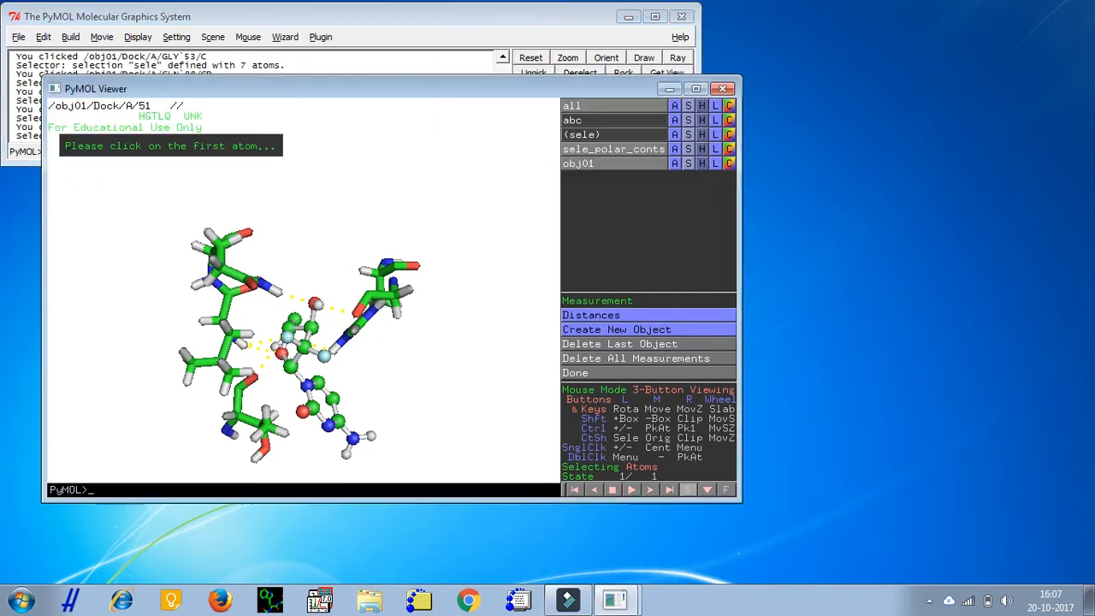
left_click(696, 88)
left_click_drag(633, 368, 619, 343)
left_click(418, 271)
left_click_drag(513, 338, 484, 329)
left_click(488, 290)
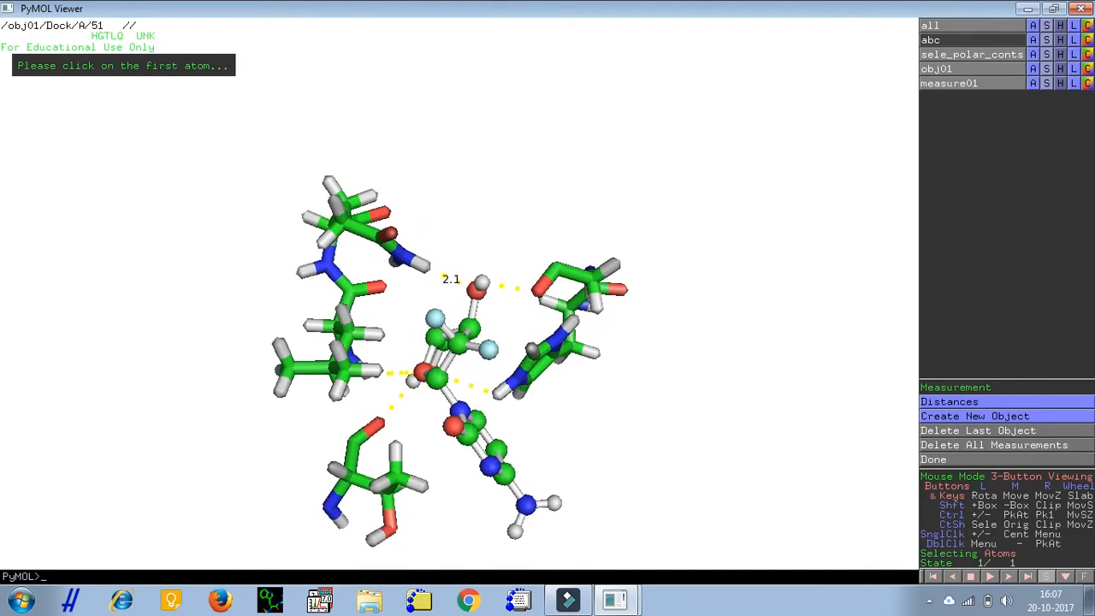
Measure the contact distances from the ligand's hydroxyl hydrogens to the glycine oxygen and the threonine oxygen.
left_click(483, 282)
left_click_drag(522, 342, 562, 315)
left_click(506, 244)
left_click_drag(479, 368, 491, 202)
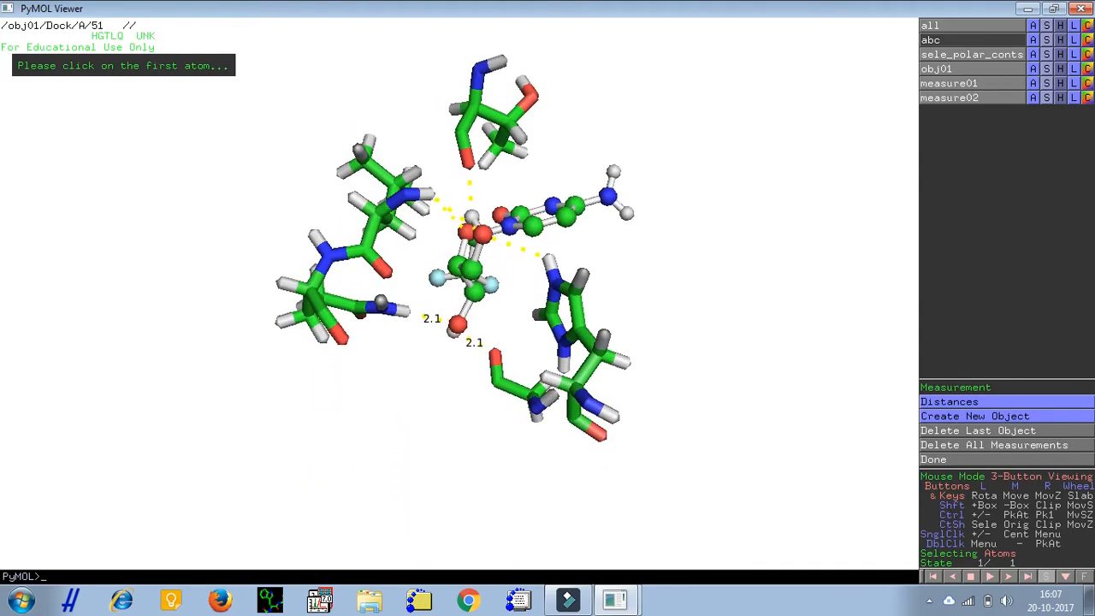
left_click(470, 216)
left_click(466, 159)
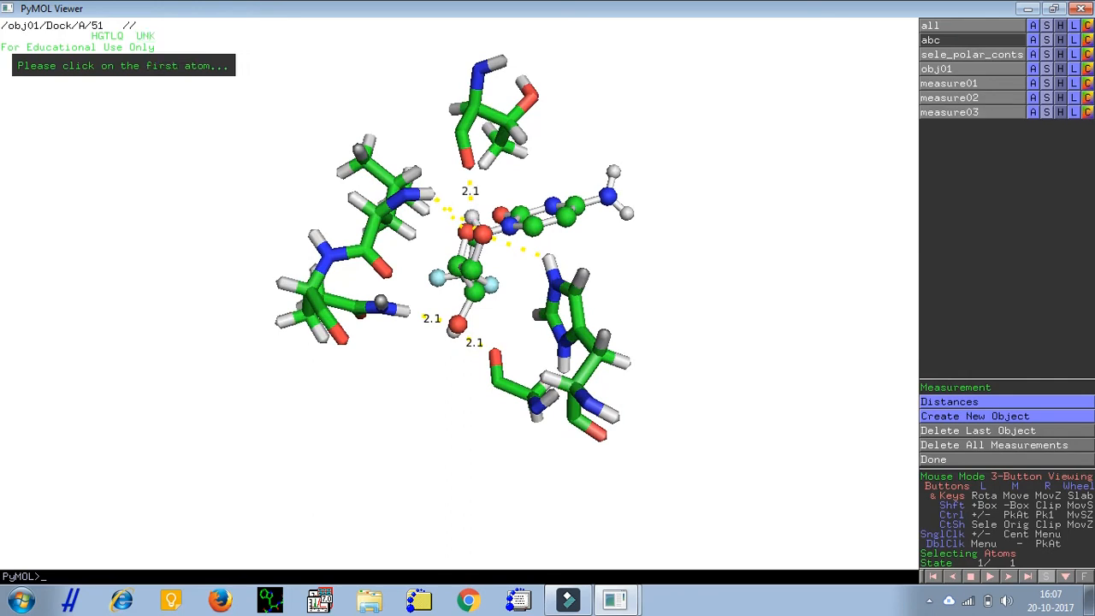
Measure the distances from the leucine backbone N–H hydrogen to the two ligand oxygens it contacts.
left_click_drag(530, 239, 545, 266)
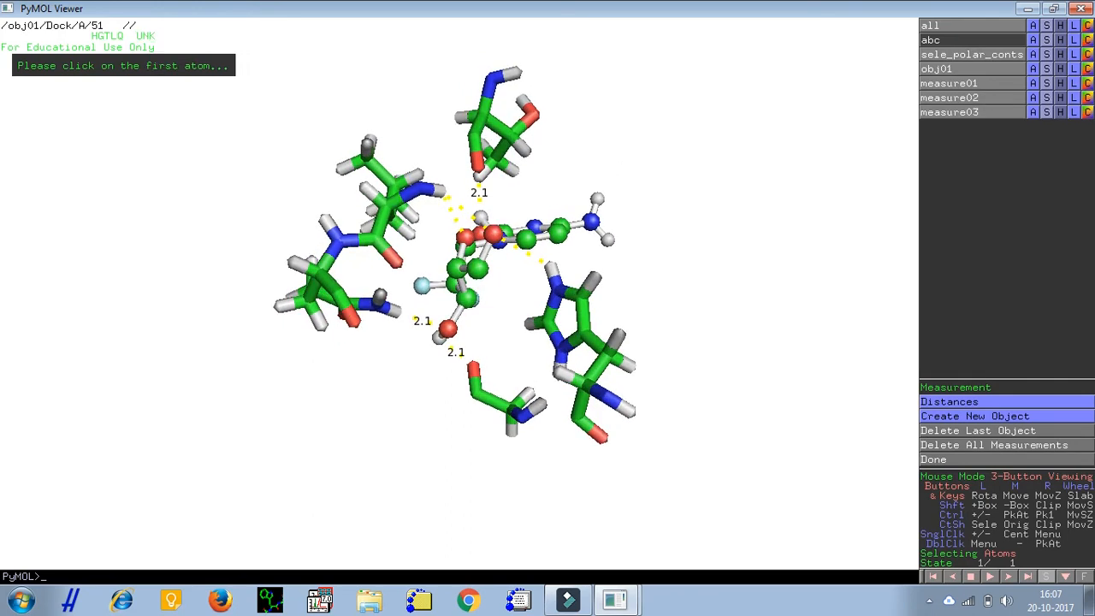
left_click(483, 231)
left_click(440, 191)
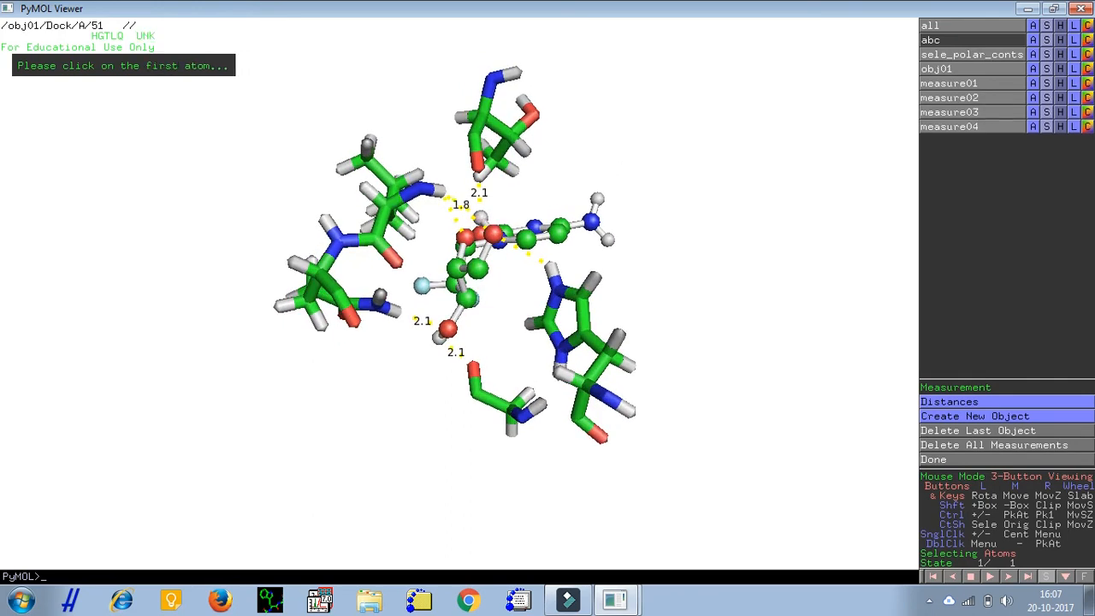
left_click(440, 190)
left_click(466, 237)
Measure the dashed contact distance between the histidine ring N–H hydrogen and the ligand oxygen.
left_click_drag(504, 257, 460, 344)
left_click(462, 270)
left_click_drag(464, 272, 447, 336)
left_click(473, 256)
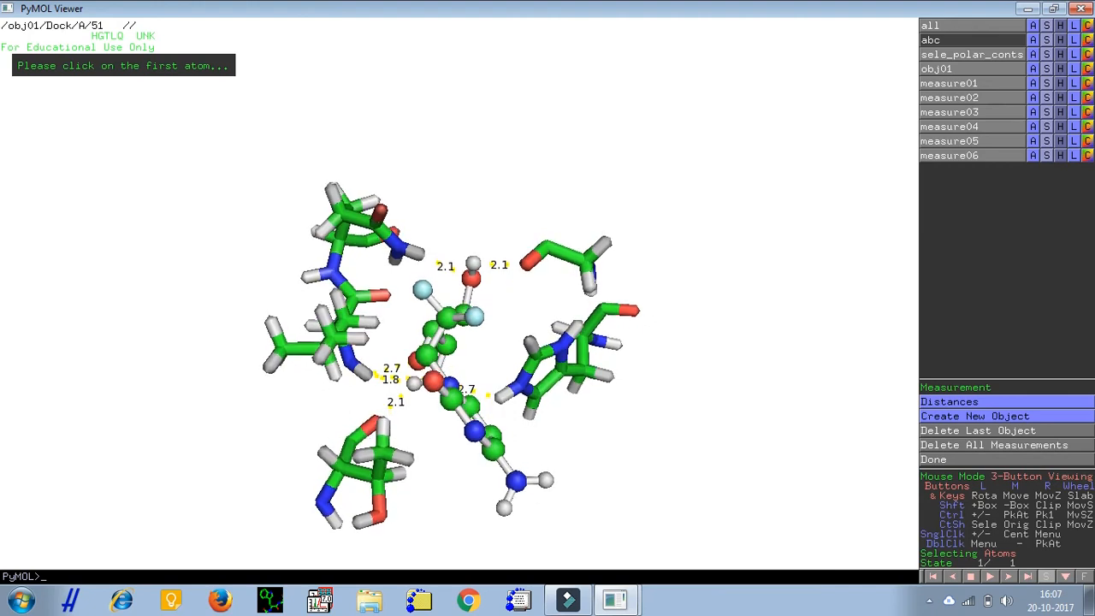